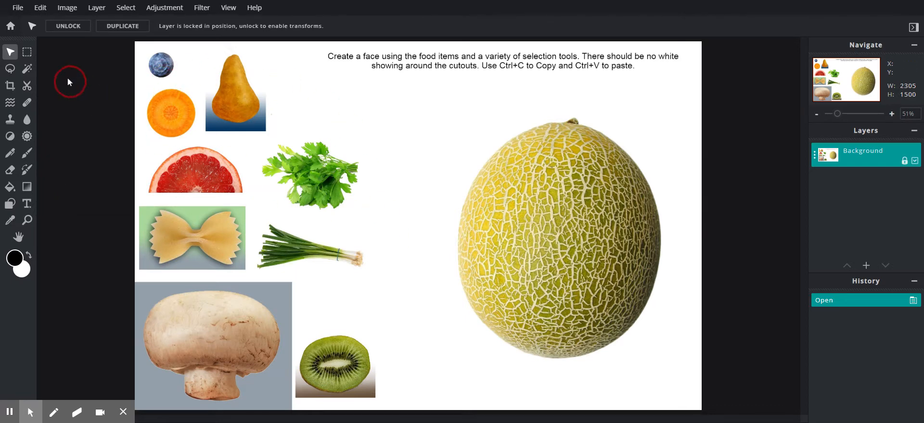
# Step: Switch to the Lasso Select tool with the Free lasso type
pyautogui.click(10, 68)
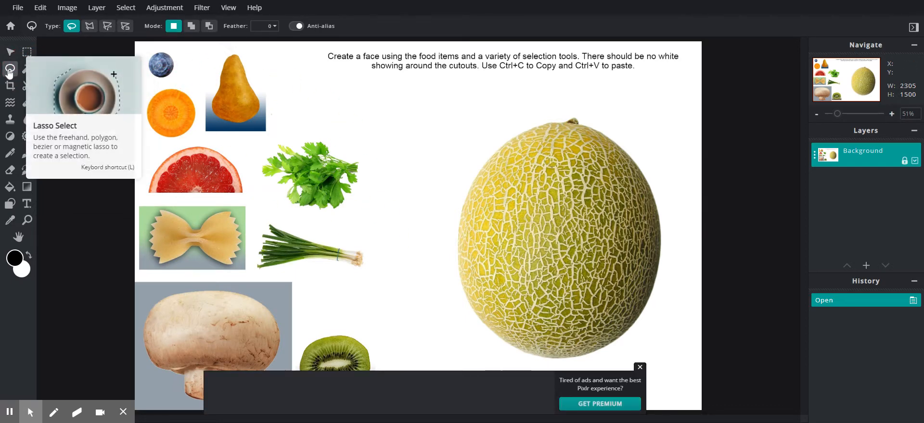
# Step: Close the ad banner, then draw freehand lasso loops around the parsley and between the onion and melon
pyautogui.click(639, 367)
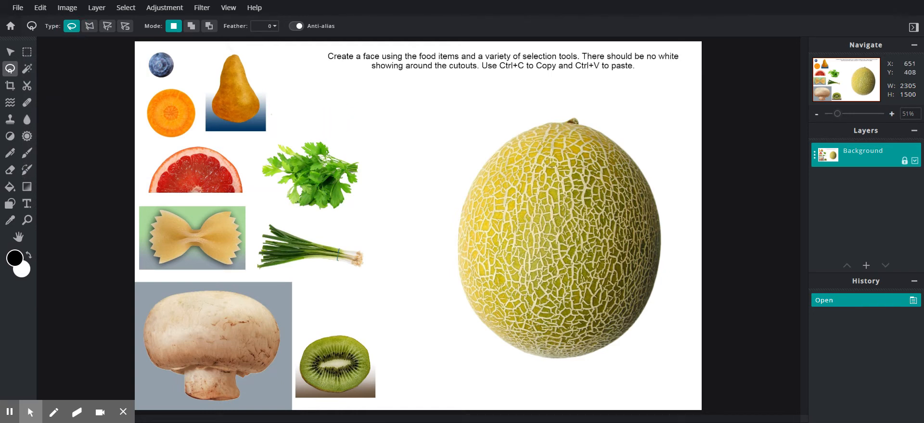
pyautogui.moveTo(301, 124)
pyautogui.mouseDown()
pyautogui.moveTo(352, 130)
pyautogui.moveTo(359, 160)
pyautogui.moveTo(352, 176)
pyautogui.moveTo(304, 181)
pyautogui.moveTo(282, 147)
pyautogui.moveTo(257, 160)
pyautogui.moveTo(278, 195)
pyautogui.moveTo(237, 206)
pyautogui.moveTo(203, 139)
pyautogui.moveTo(230, 114)
pyautogui.moveTo(291, 101)
pyautogui.moveTo(298, 80)
pyautogui.moveTo(322, 80)
pyautogui.moveTo(302, 123)
pyautogui.mouseUp()
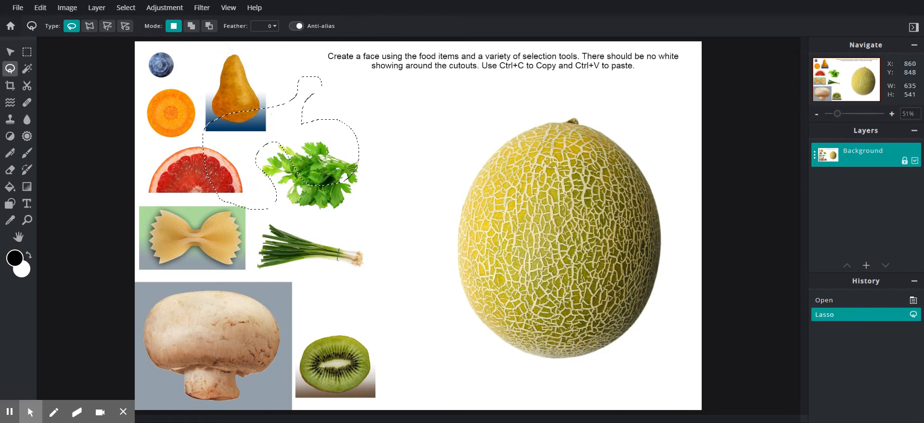
pyautogui.moveTo(355, 260)
pyautogui.mouseDown()
pyautogui.moveTo(394, 165)
pyautogui.moveTo(468, 165)
pyautogui.moveTo(431, 303)
pyautogui.moveTo(356, 270)
pyautogui.mouseUp()
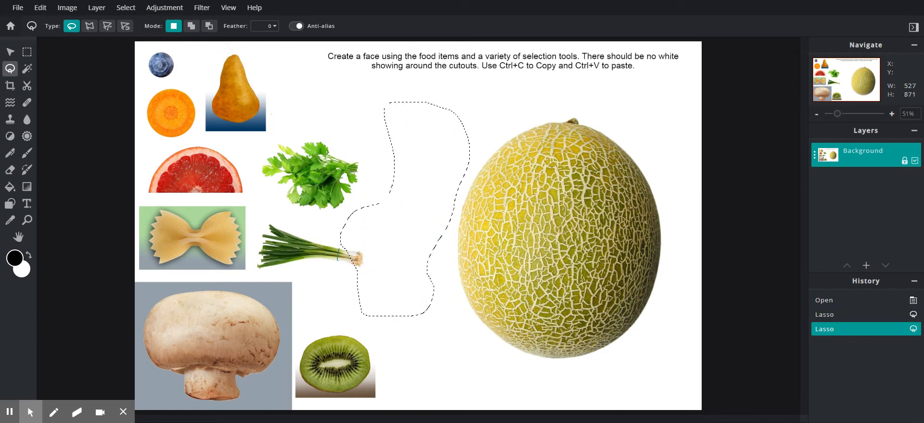
# Step: Add two lasso loops to the selection, subtract the parsley area, and return to New Selection mode
pyautogui.click(191, 26)
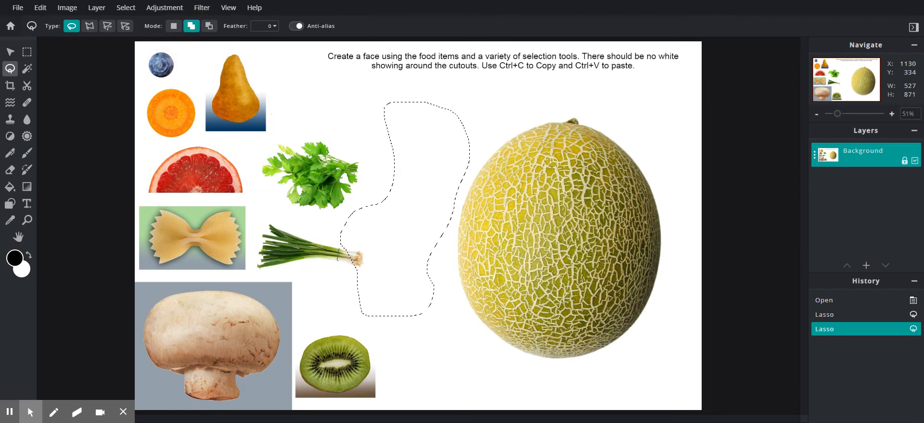
pyautogui.moveTo(413, 125)
pyautogui.mouseDown()
pyautogui.moveTo(380, 119)
pyautogui.moveTo(345, 93)
pyautogui.moveTo(313, 87)
pyautogui.moveTo(311, 128)
pyautogui.moveTo(334, 174)
pyautogui.moveTo(410, 188)
pyautogui.moveTo(426, 210)
pyautogui.moveTo(447, 140)
pyautogui.mouseUp()
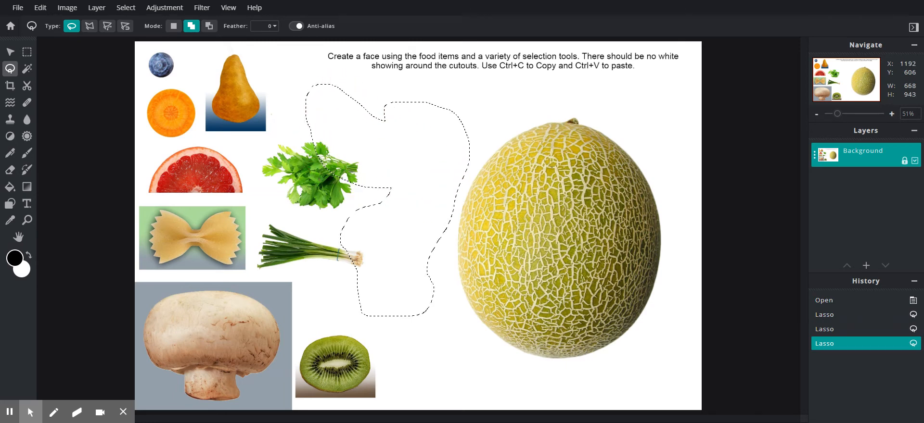
pyautogui.moveTo(272, 168)
pyautogui.mouseDown()
pyautogui.moveTo(296, 217)
pyautogui.moveTo(298, 185)
pyautogui.mouseUp()
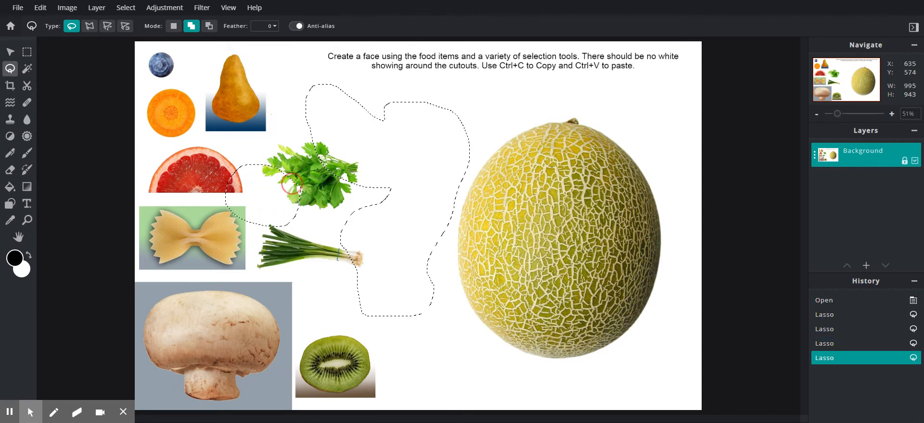
pyautogui.click(209, 27)
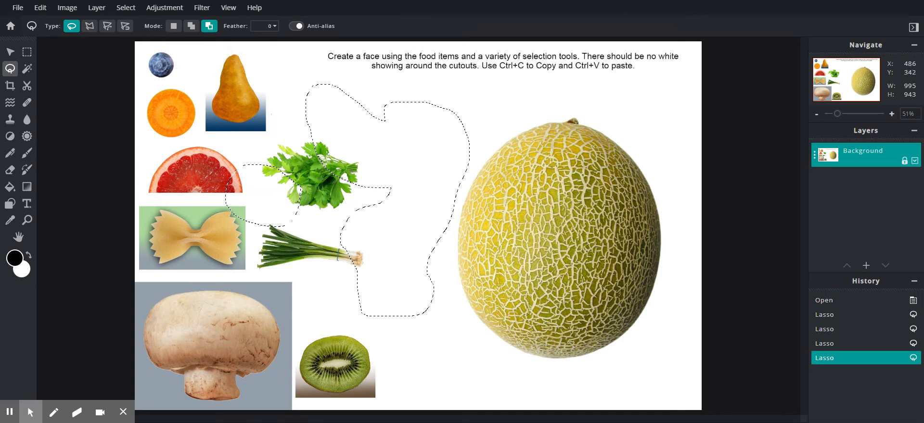
pyautogui.moveTo(310, 150)
pyautogui.mouseDown()
pyautogui.moveTo(377, 140)
pyautogui.moveTo(367, 198)
pyautogui.moveTo(310, 258)
pyautogui.moveTo(171, 195)
pyautogui.moveTo(214, 162)
pyautogui.mouseUp()
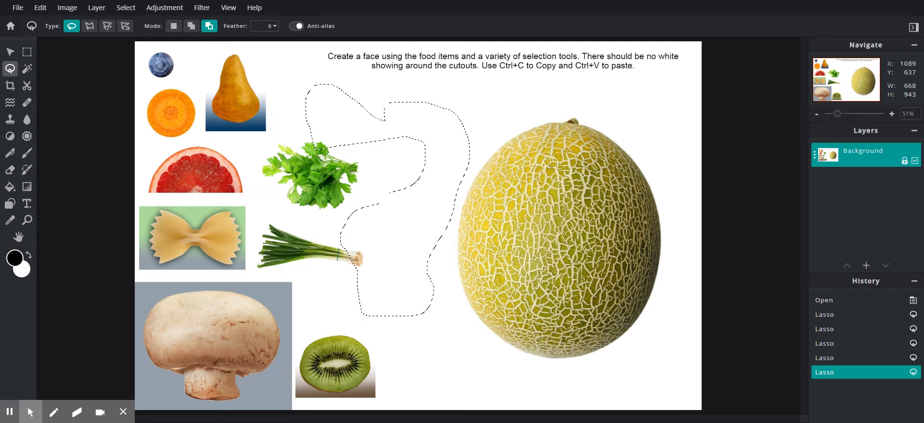
pyautogui.click(174, 27)
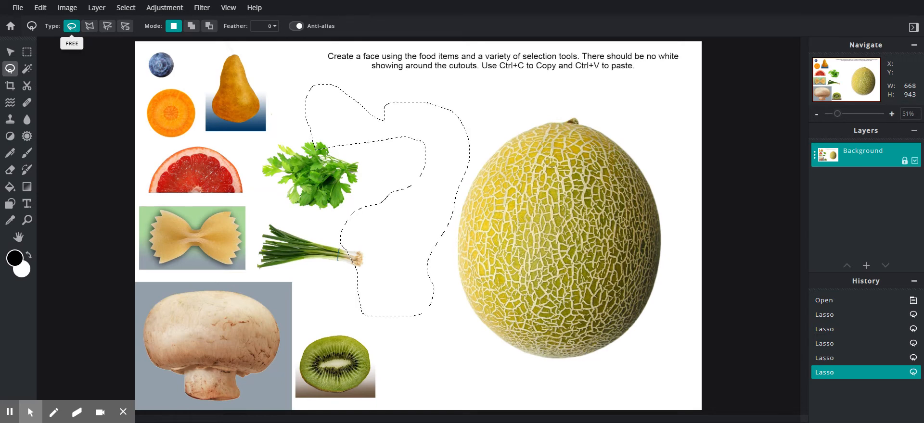
# Step: Set the lasso to Polygon type, draw a practice polygon, then zoom in and clear it
pyautogui.click(89, 28)
pyautogui.click(266, 206)
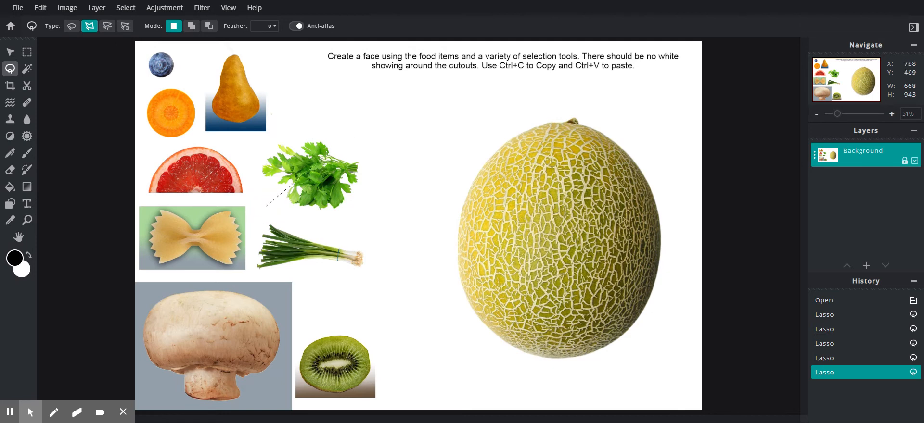
pyautogui.click(350, 119)
pyautogui.click(380, 206)
pyautogui.click(415, 159)
pyautogui.click(443, 252)
pyautogui.click(342, 267)
pyautogui.click(266, 205)
pyautogui.click(267, 207)
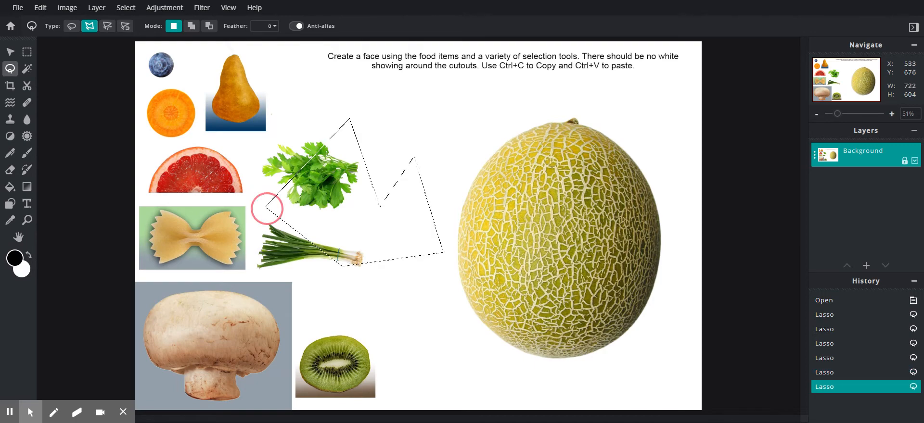
pyautogui.scroll(3, 342, 244)
pyautogui.scroll(3, 128, 264)
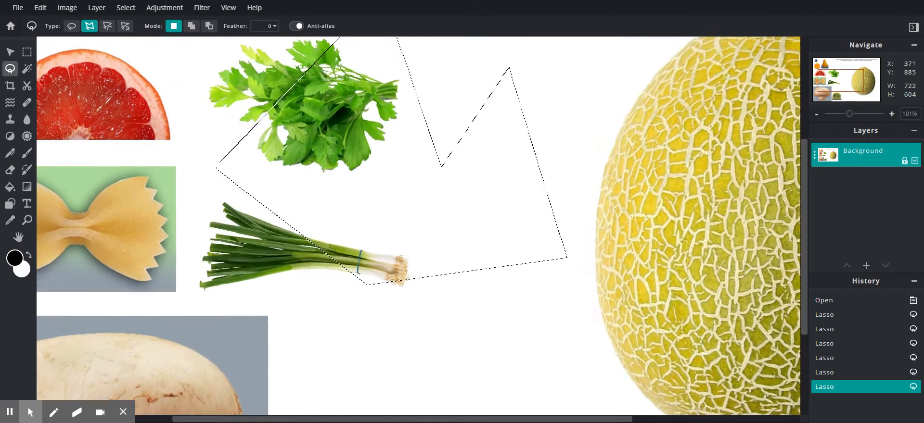
pyautogui.click(157, 159)
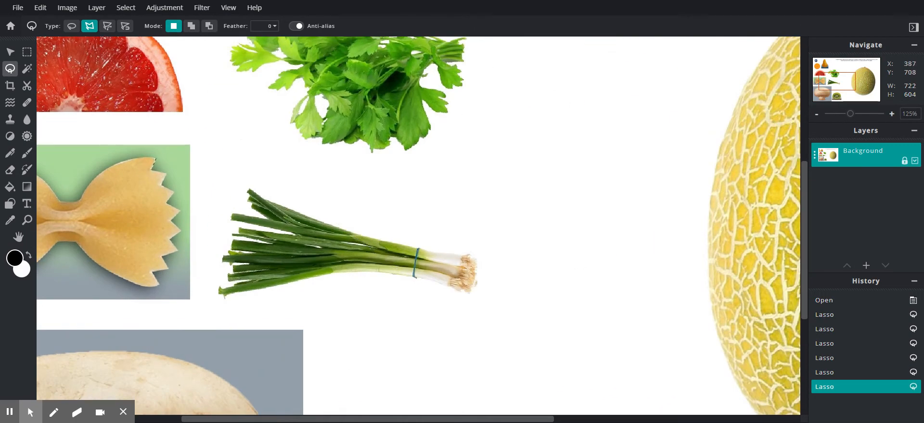
# Step: Outline the pasta's right wing along its notched edge with polygon points
pyautogui.click(154, 169)
pyautogui.click(162, 185)
pyautogui.click(168, 205)
pyautogui.click(180, 211)
pyautogui.click(171, 222)
pyautogui.click(181, 232)
pyautogui.click(106, 204)
pyautogui.doubleClick(106, 183)
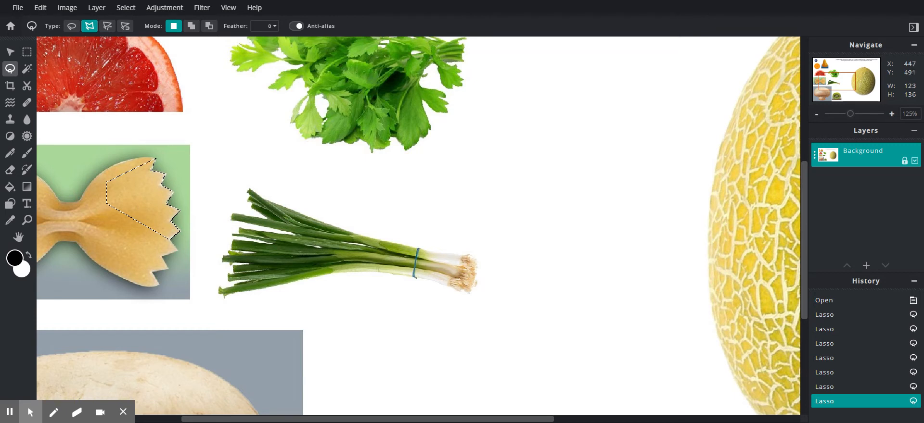
# Step: Add the pasta's lower wing to the selection with polygon and freehand outlines
pyautogui.click(191, 26)
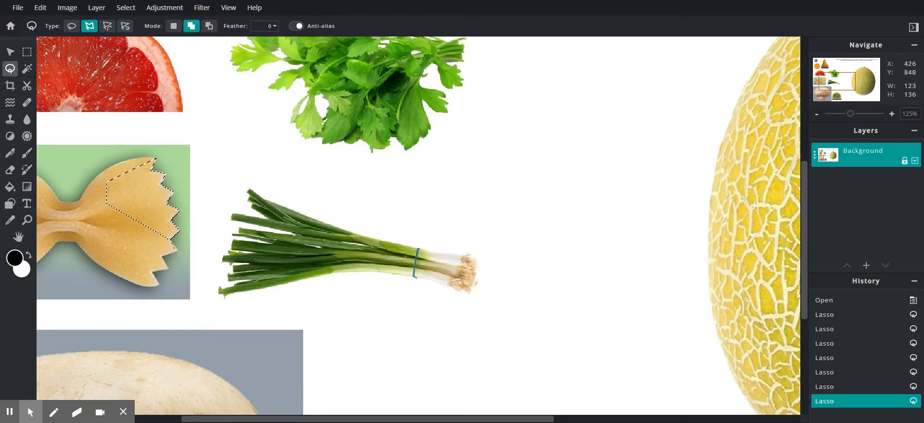
pyautogui.click(178, 251)
pyautogui.click(163, 257)
pyautogui.click(167, 269)
pyautogui.click(153, 273)
pyautogui.click(160, 285)
pyautogui.click(115, 243)
pyautogui.click(168, 238)
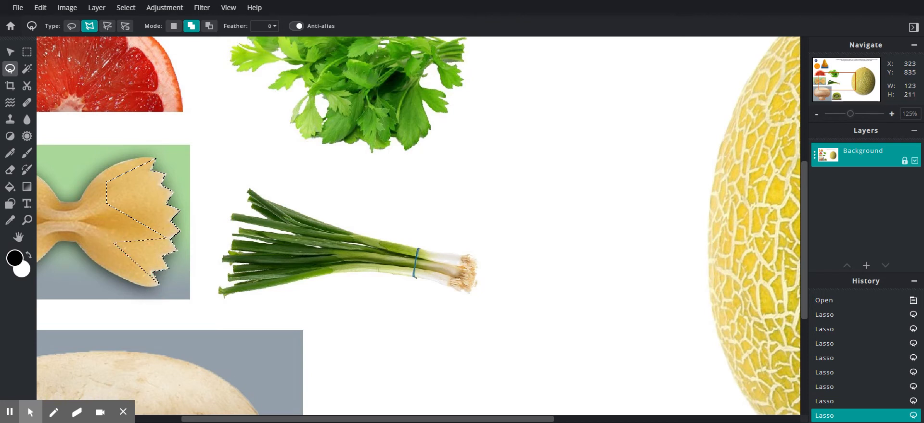
pyautogui.click(71, 27)
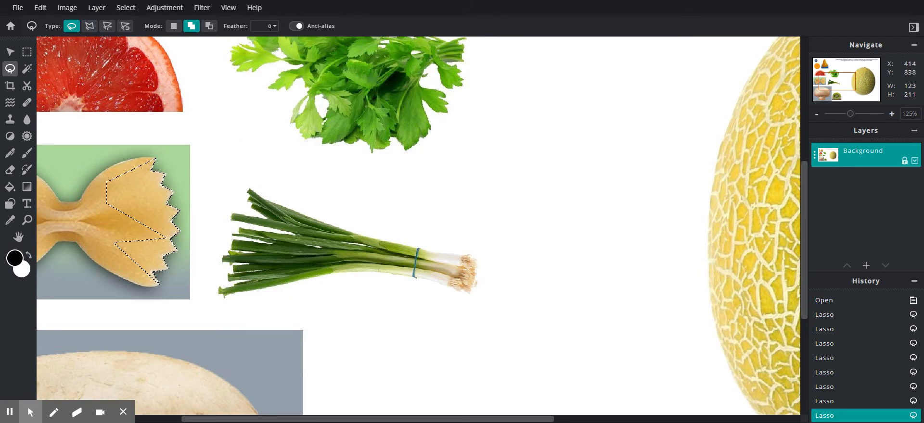
pyautogui.moveTo(169, 247)
pyautogui.mouseDown()
pyautogui.moveTo(148, 201)
pyautogui.moveTo(110, 215)
pyautogui.moveTo(110, 260)
pyautogui.moveTo(140, 262)
pyautogui.mouseUp()
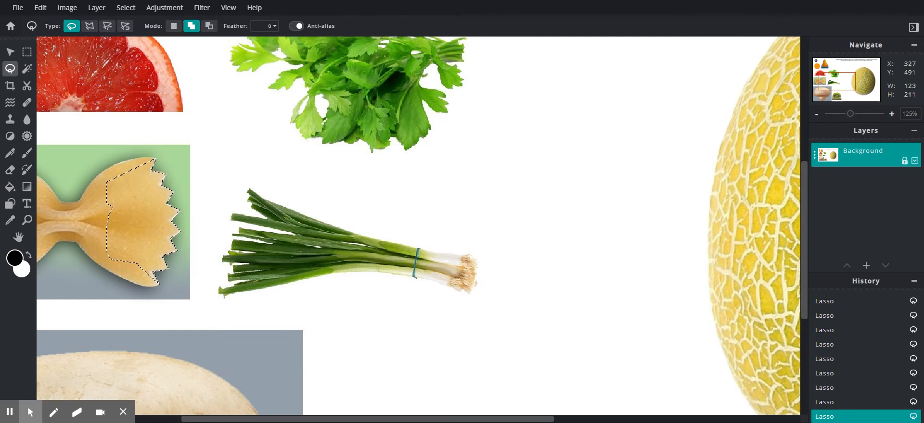
# Step: Trace the bowtie's left wing with Bezier anchors and close the path into the selection
pyautogui.click(108, 27)
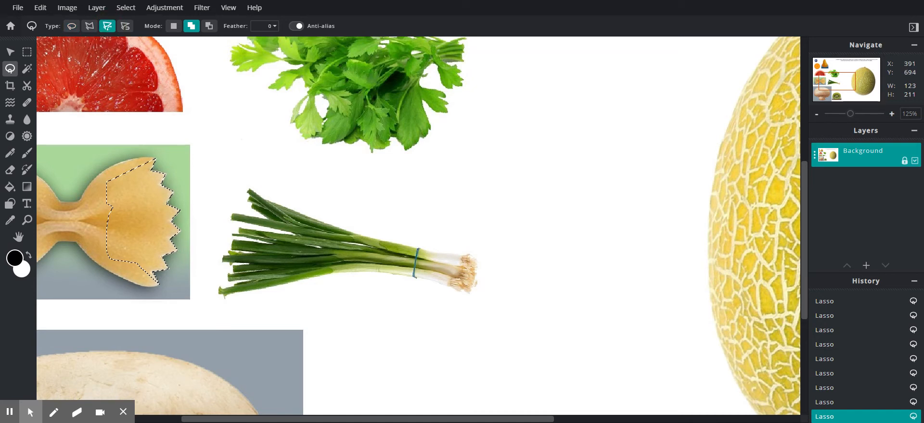
pyautogui.click(155, 159)
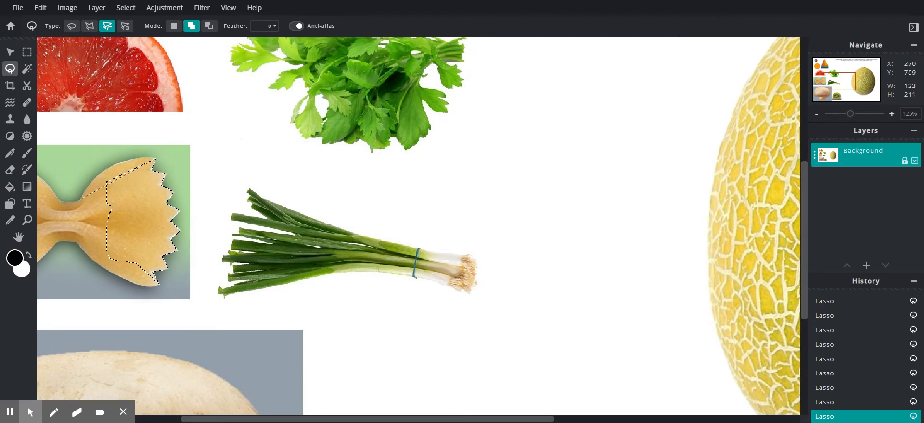
pyautogui.click(81, 199)
pyautogui.click(61, 203)
pyautogui.click(73, 206)
pyautogui.moveTo(73, 207); pyautogui.dragTo(334, 215)
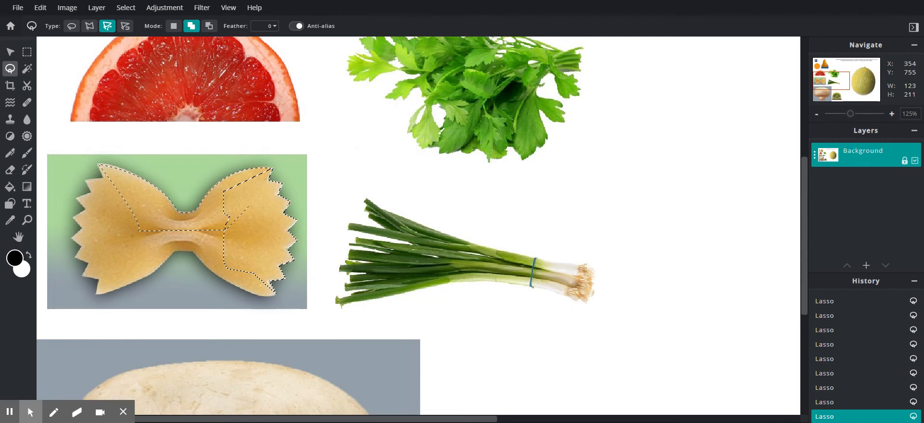
pyautogui.click(250, 207)
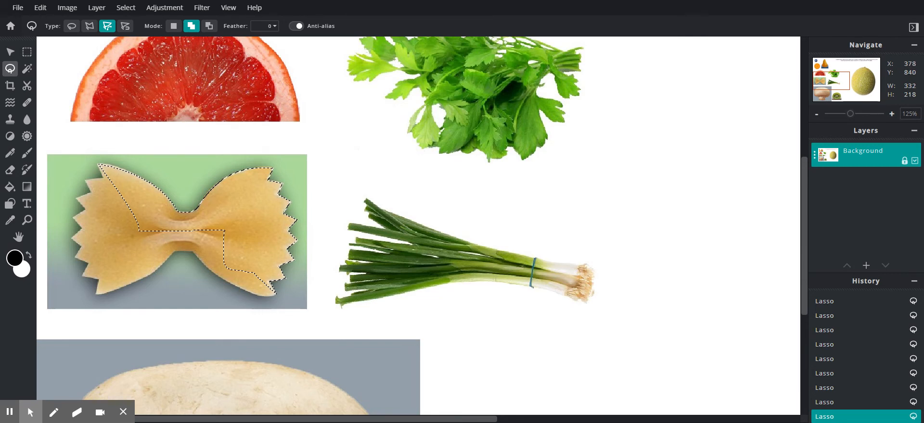
# Step: Try magnetic lasso traces along the bowtie, then set the lasso to Subtract mode and Polygon type
pyautogui.click(125, 28)
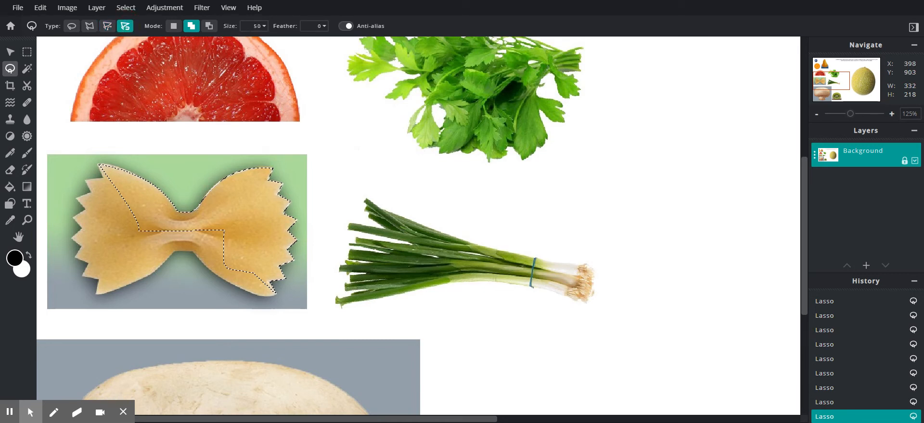
pyautogui.moveTo(267, 298)
pyautogui.mouseDown()
pyautogui.moveTo(221, 282)
pyautogui.moveTo(201, 259)
pyautogui.mouseUp()
pyautogui.moveTo(174, 244)
pyautogui.mouseDown()
pyautogui.moveTo(243, 210)
pyautogui.moveTo(270, 212)
pyautogui.moveTo(272, 234)
pyautogui.mouseUp()
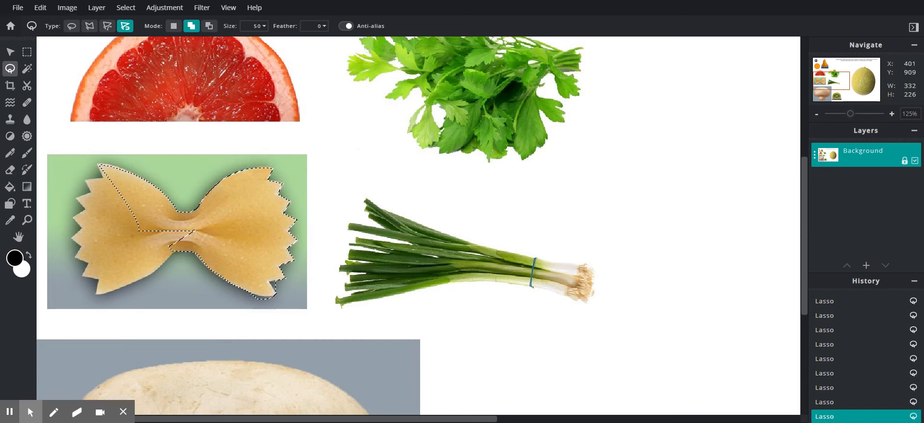
pyautogui.click(209, 27)
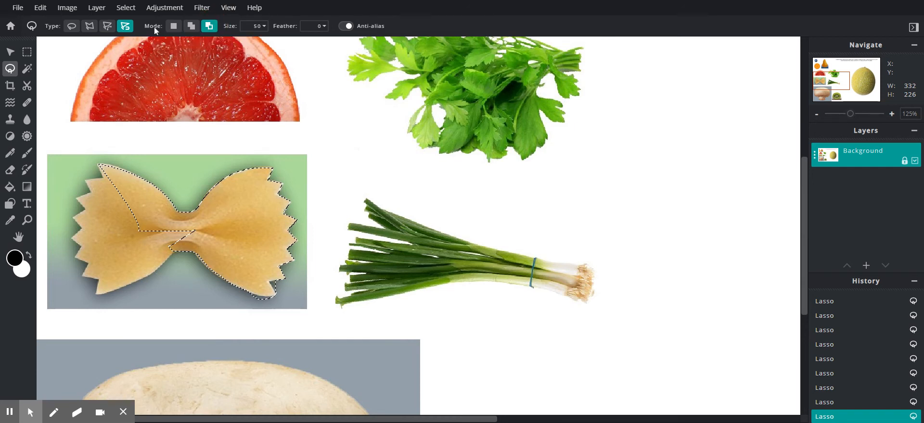
pyautogui.click(89, 27)
# Step: Zoom in and subtract background from the pasta's lower edge with polygon and freehand lasso, then zoom out
pyautogui.scroll(6, 276, 291)
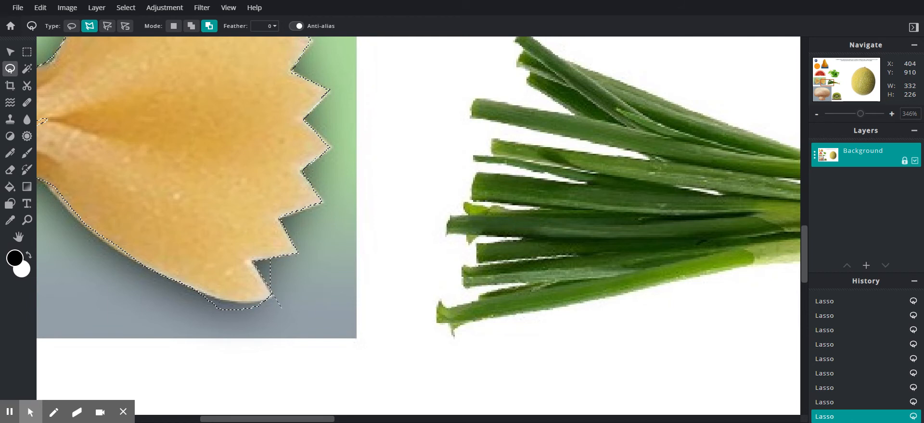
pyautogui.click(282, 307)
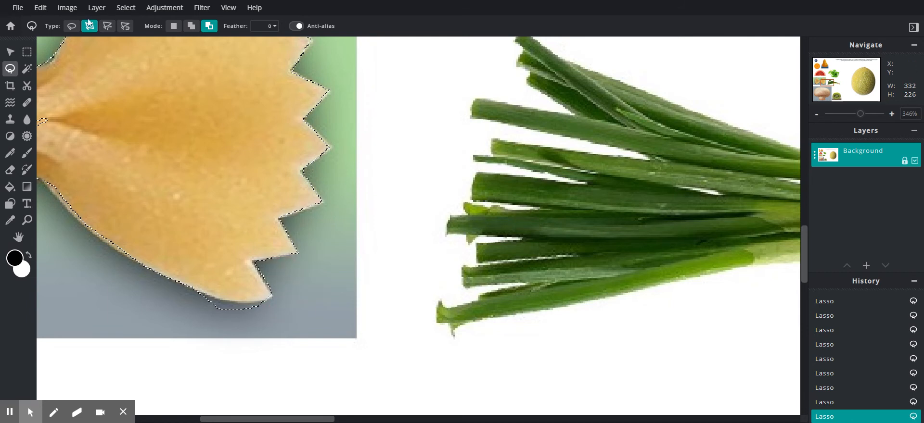
pyautogui.click(71, 26)
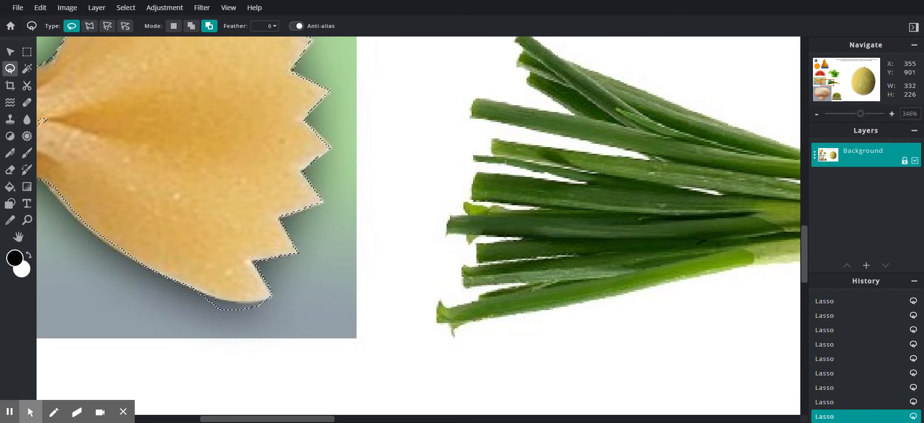
pyautogui.moveTo(206, 296)
pyautogui.mouseDown()
pyautogui.moveTo(284, 301)
pyautogui.moveTo(193, 320)
pyautogui.moveTo(173, 280)
pyautogui.mouseUp()
pyautogui.scroll(-5, 174, 279)
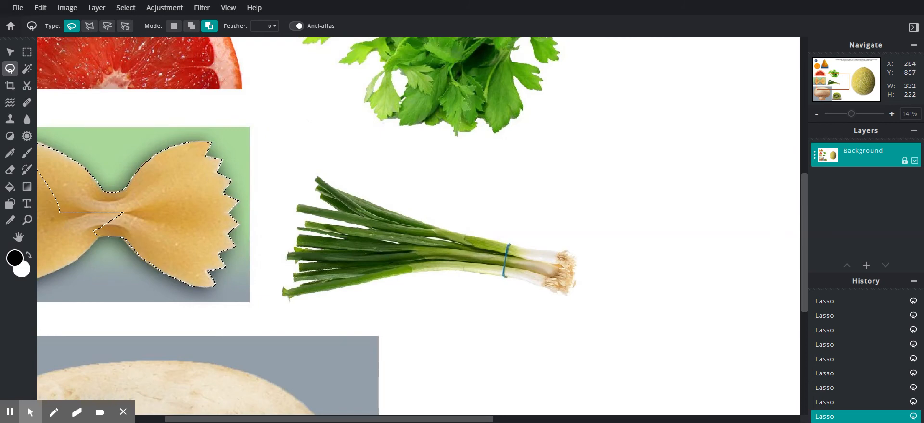
pyautogui.moveTo(120, 249); pyautogui.dragTo(414, 248)
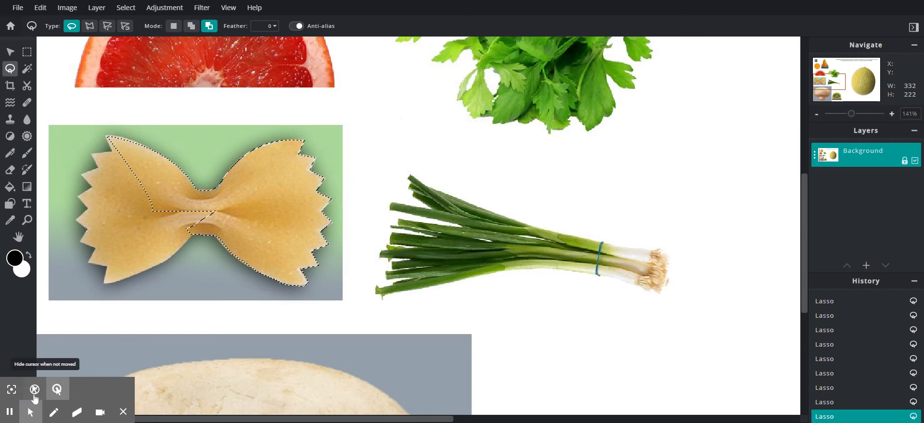
pyautogui.click(10, 413)
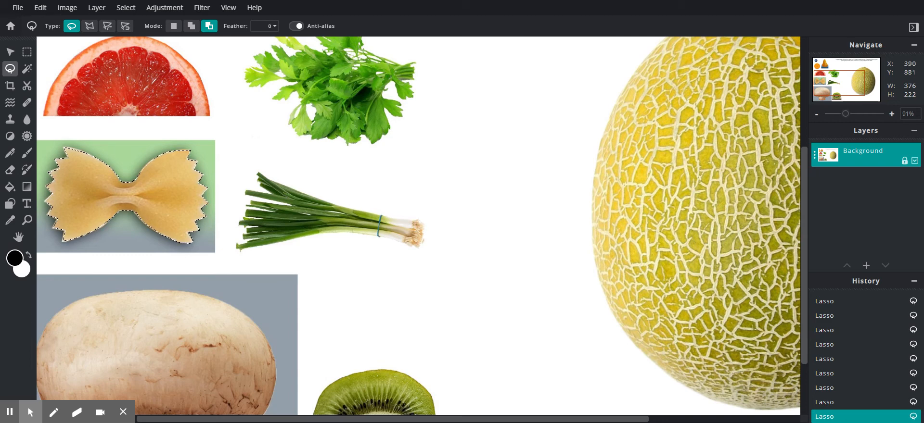
# Step: Copy the selected bowtie pasta and paste it as a new layer
pyautogui.hotkey('ctrl', 'c')
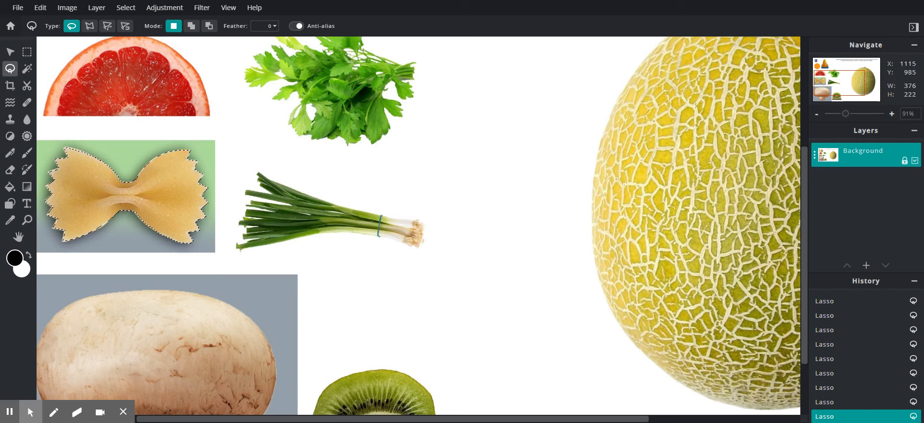
pyautogui.press('alt')
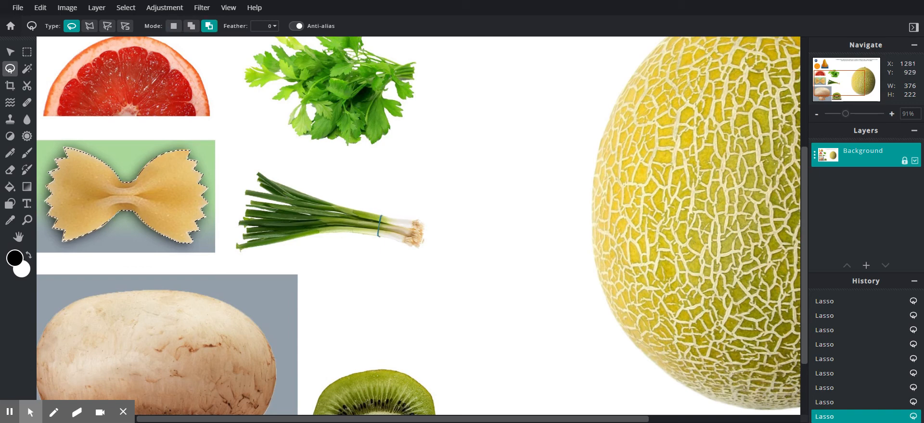
pyautogui.hotkey('ctrl', 'v')
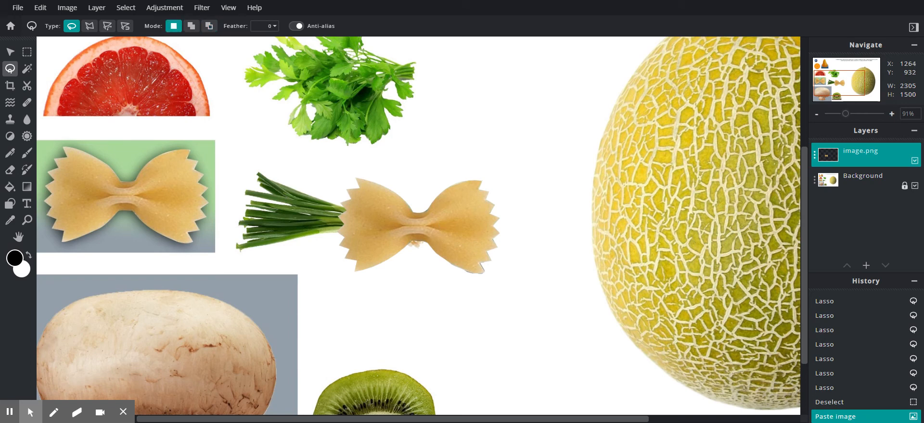
# Step: Drag the pasted bowtie onto the middle of the melon and close the ad banner
pyautogui.click(10, 52)
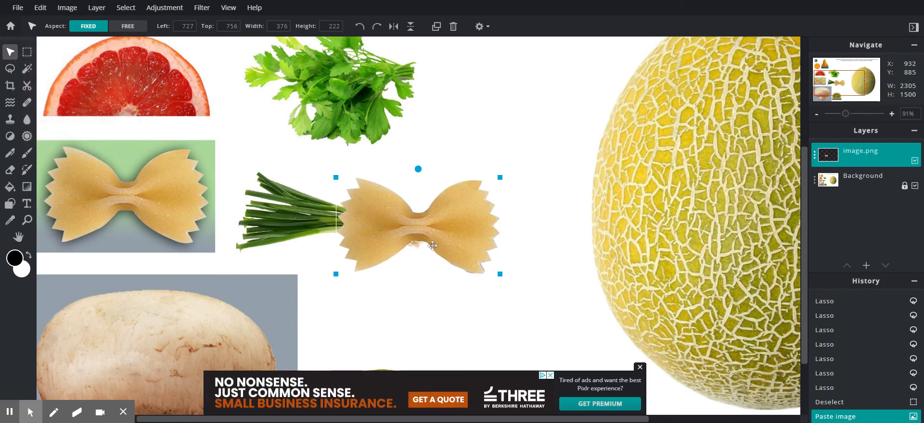
pyautogui.moveTo(400, 230); pyautogui.dragTo(710, 214)
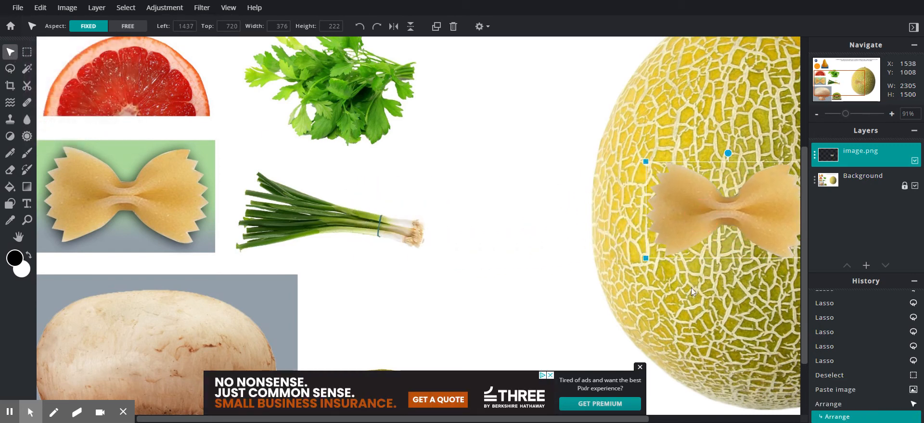
pyautogui.click(639, 367)
pyautogui.click(486, 418)
pyautogui.moveTo(486, 418); pyautogui.dragTo(640, 407)
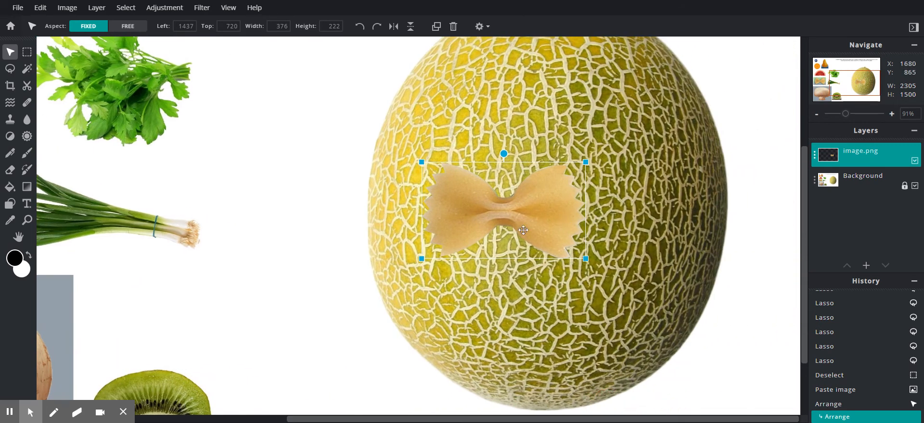
pyautogui.moveTo(496, 210); pyautogui.dragTo(534, 247)
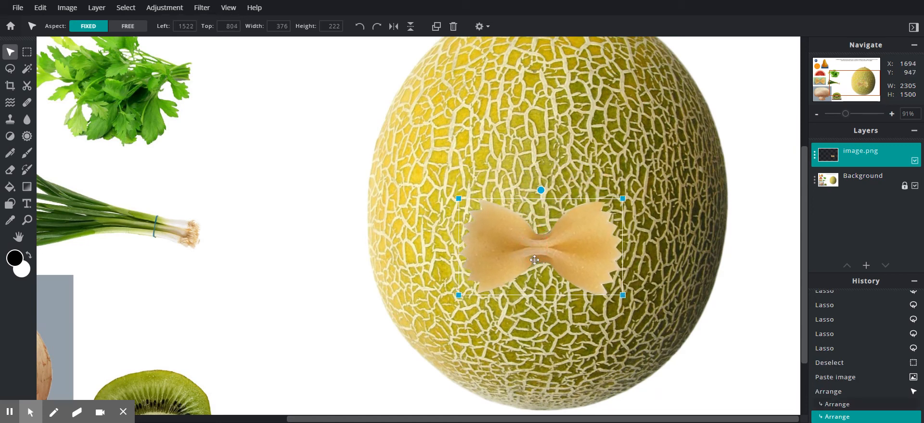
pyautogui.click(716, 186)
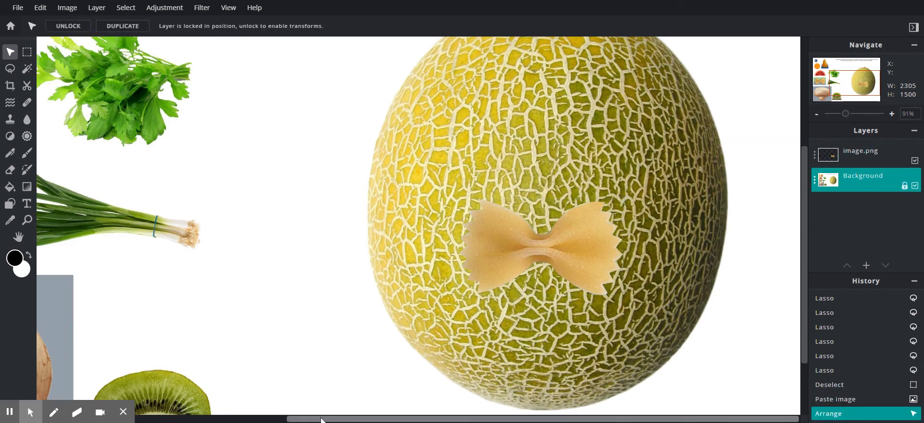
# Step: Place the bowtie at the melon's upper-left edge and a duplicate lower on its left side
pyautogui.moveTo(321, 419); pyautogui.dragTo(256, 419)
pyautogui.scroll(-5, 429, 351)
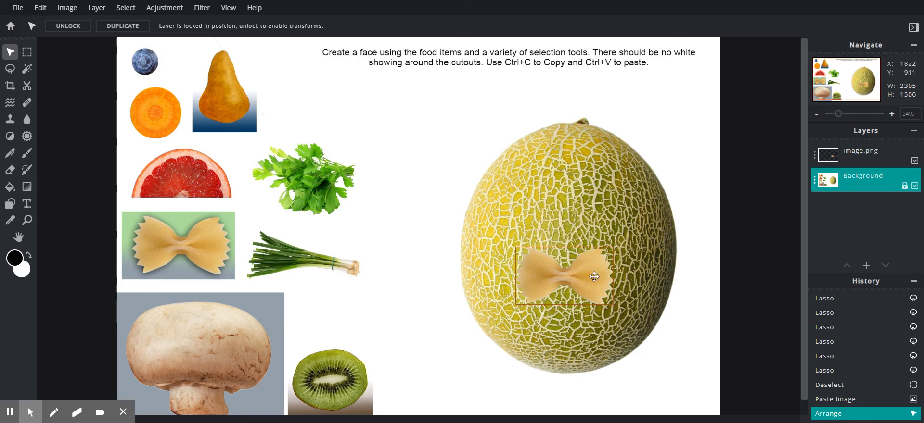
pyautogui.moveTo(594, 269); pyautogui.dragTo(481, 197)
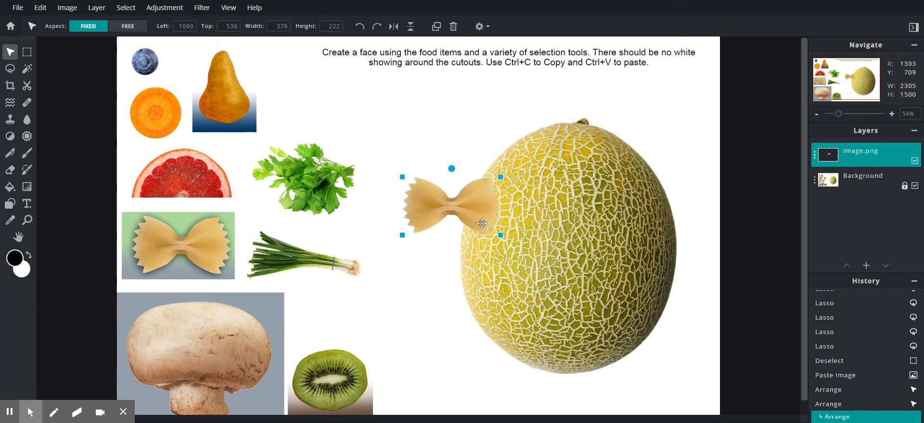
pyautogui.click(436, 28)
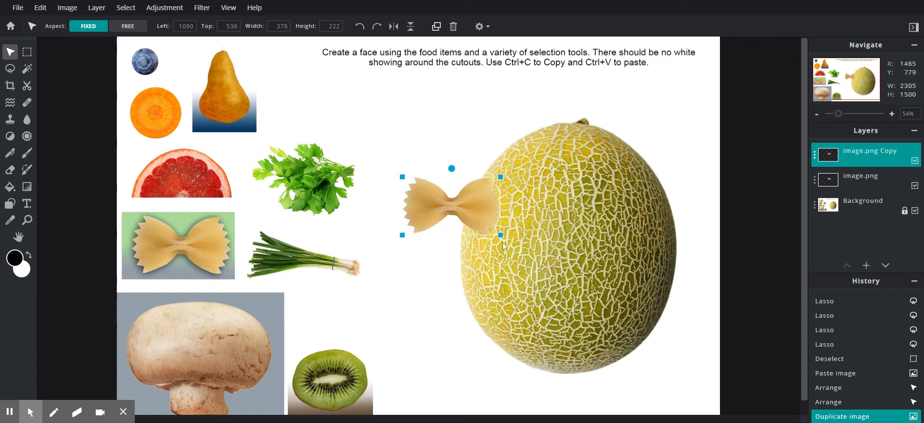
pyautogui.moveTo(460, 218); pyautogui.dragTo(493, 315)
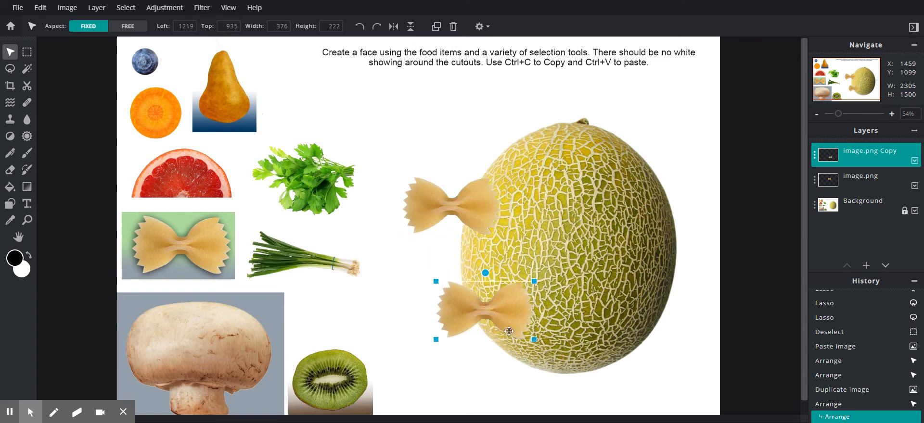
pyautogui.click(600, 386)
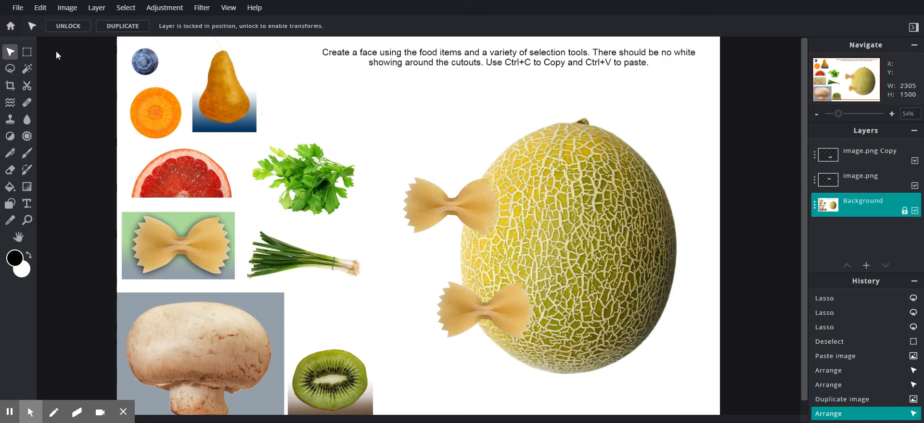
# Step: Open the Save Image dialog from the File menu and change the file type from JPG to PXD
pyautogui.click(21, 9)
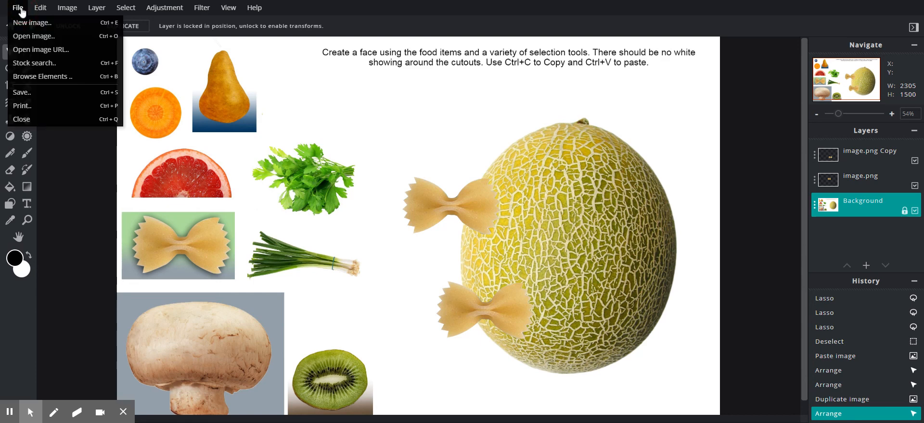
pyautogui.click(33, 93)
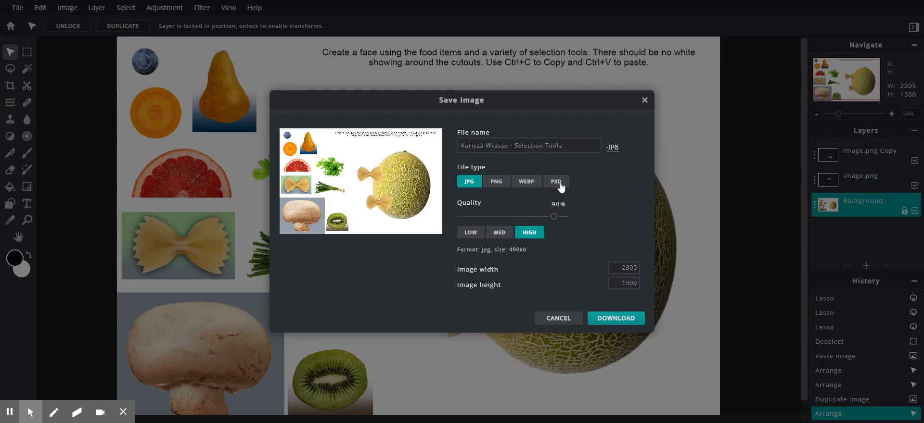
pyautogui.click(560, 186)
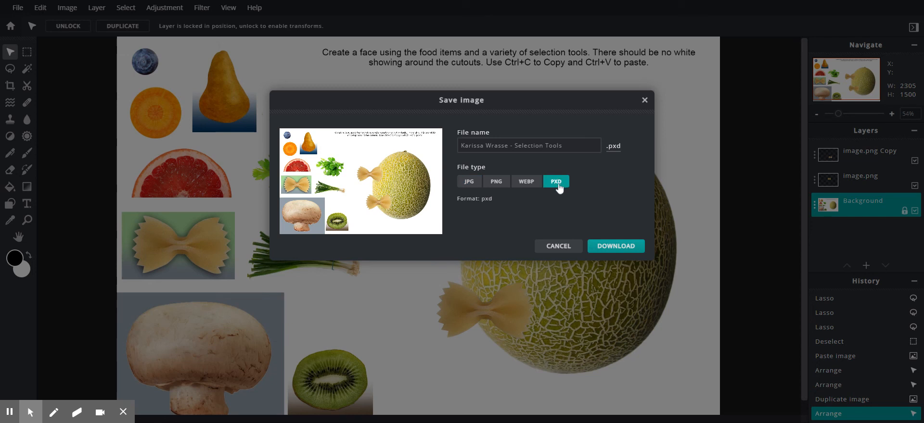